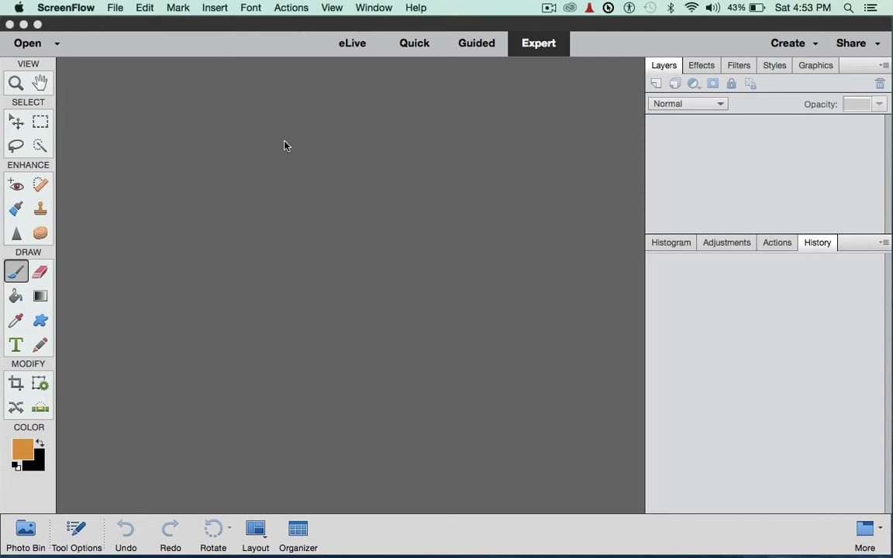
Open sunrise highlights_0650.jpg and sunrise shadows_0650.jpg together from the Sunrise Manual folder.
{"action": "left_click", "coordinate": [136, 79]}
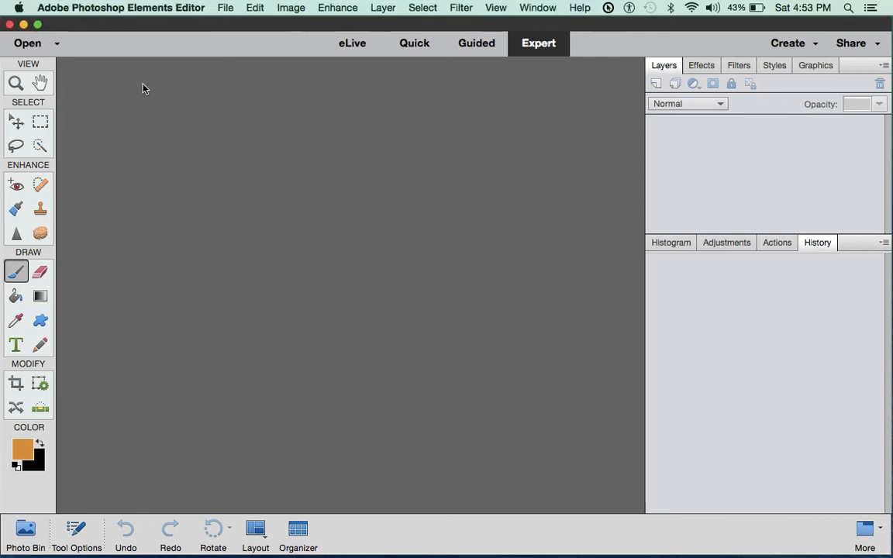
{"action": "left_click", "coordinate": [226, 7]}
{"action": "left_click", "coordinate": [234, 39]}
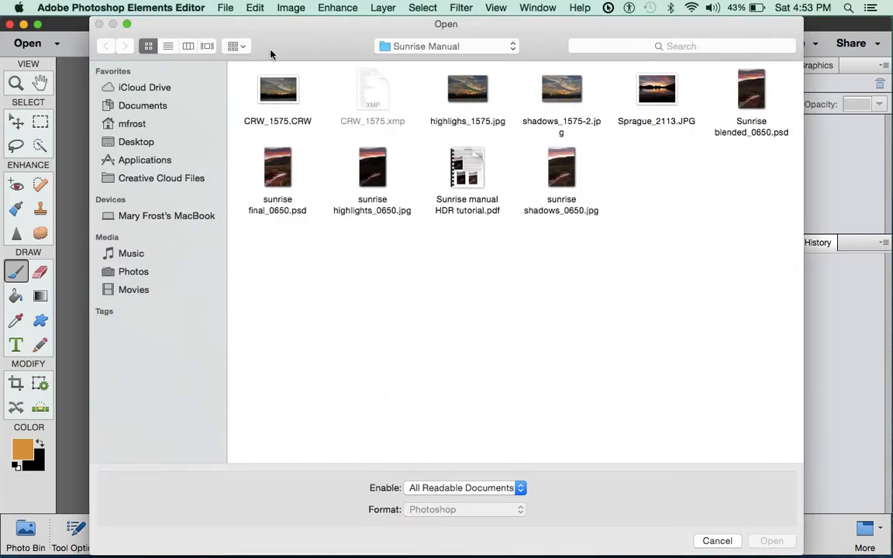
{"action": "left_click", "coordinate": [167, 46]}
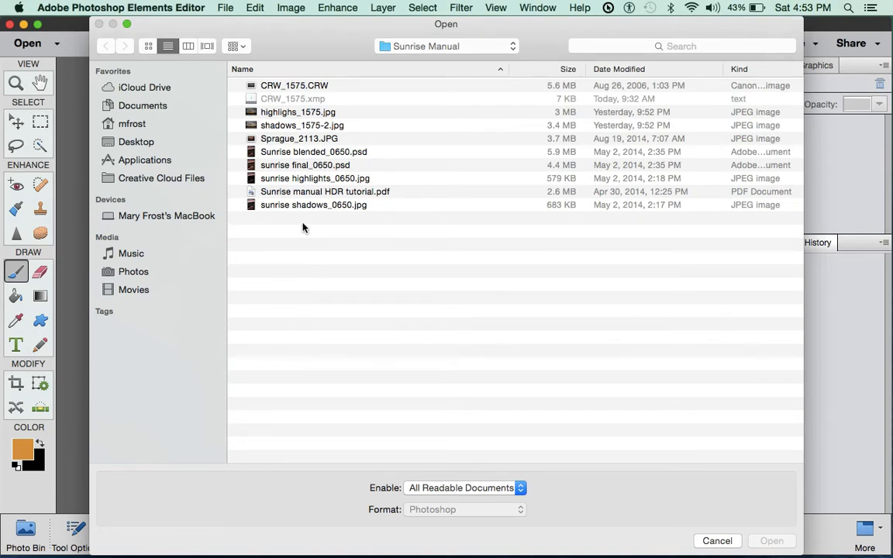
{"action": "left_click", "coordinate": [316, 180]}
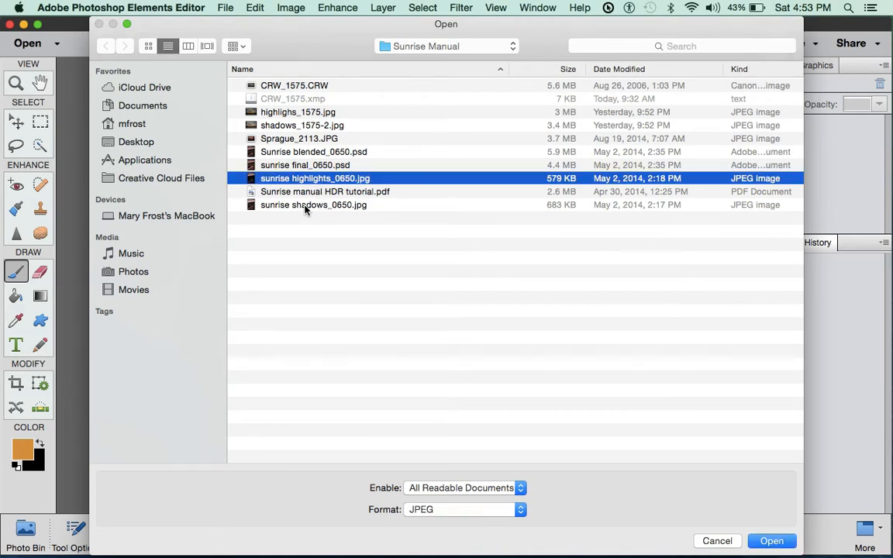
{"action": "left_click", "coordinate": [305, 206], "text": "super"}
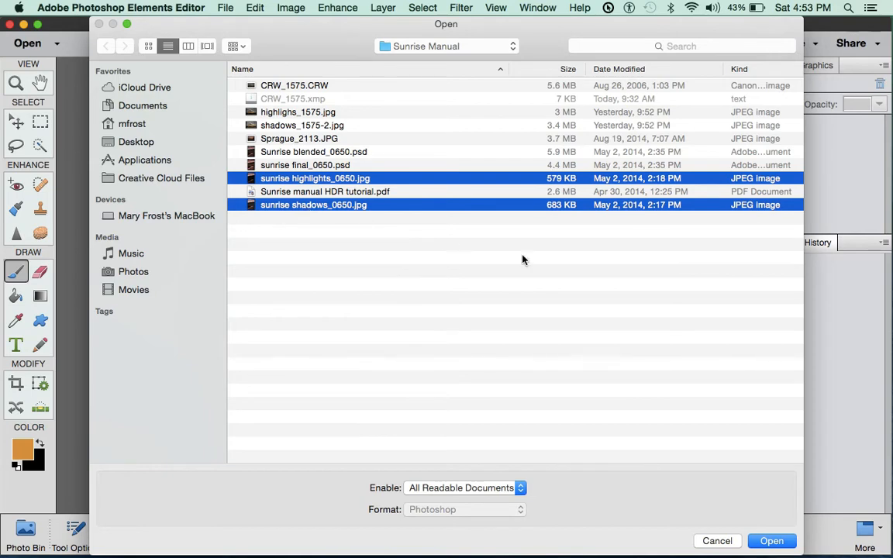
{"action": "left_click", "coordinate": [772, 541]}
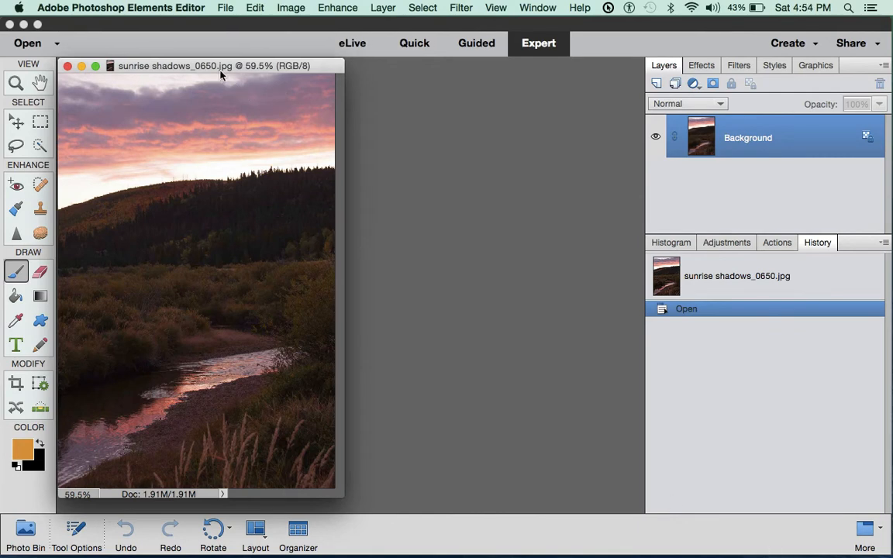
Copy the sunrise highlights photo onto the sunrise shadows image as an aligned new layer, and close the highlights file.
{"action": "left_click_drag", "start_coordinate": [223, 71], "coordinate": [508, 72]}
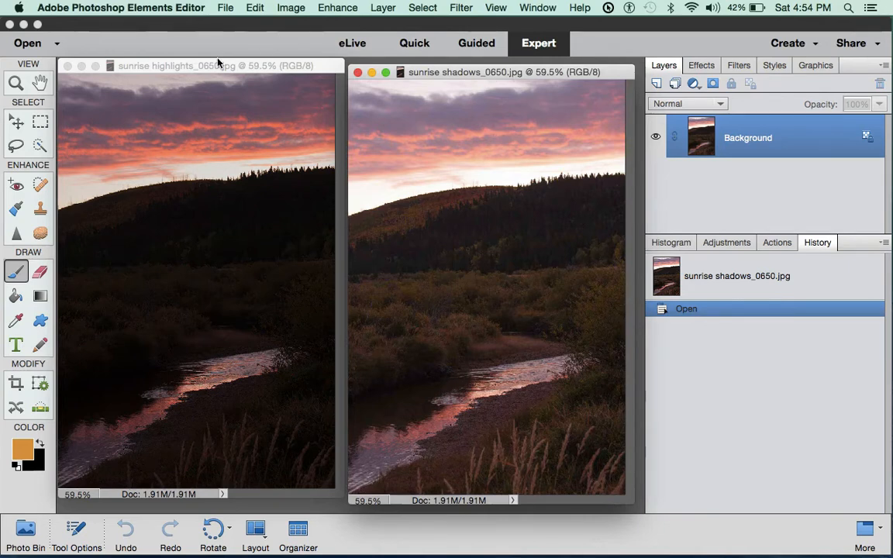
{"action": "left_click", "coordinate": [199, 66]}
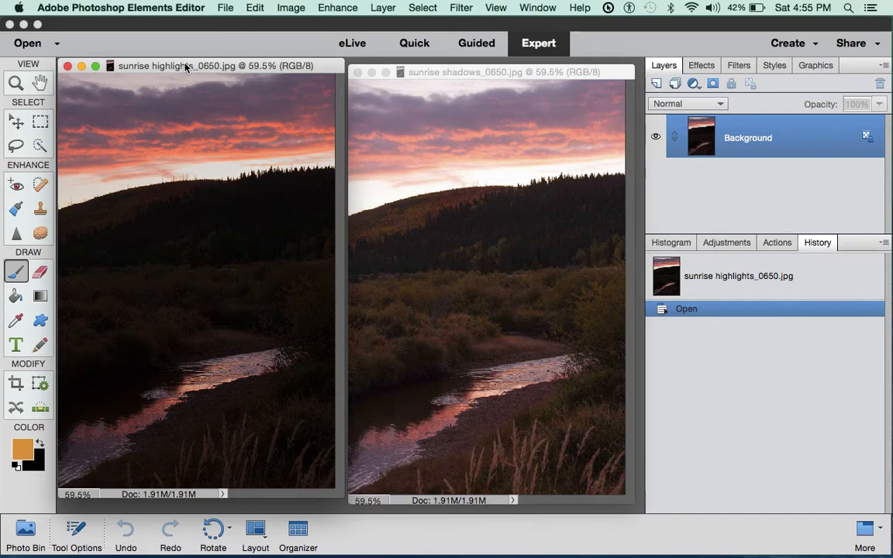
{"action": "left_click", "coordinate": [16, 122]}
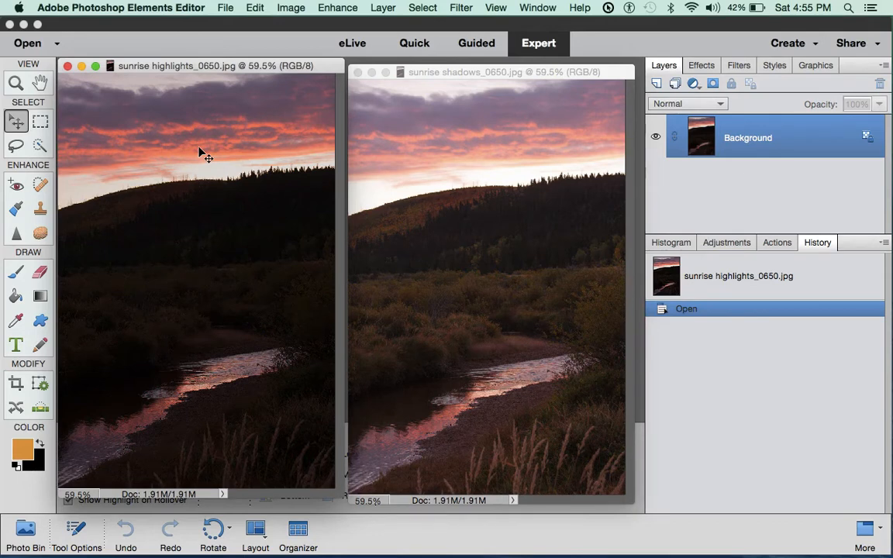
{"action": "left_click_drag", "start_coordinate": [203, 151], "coordinate": [489, 182]}
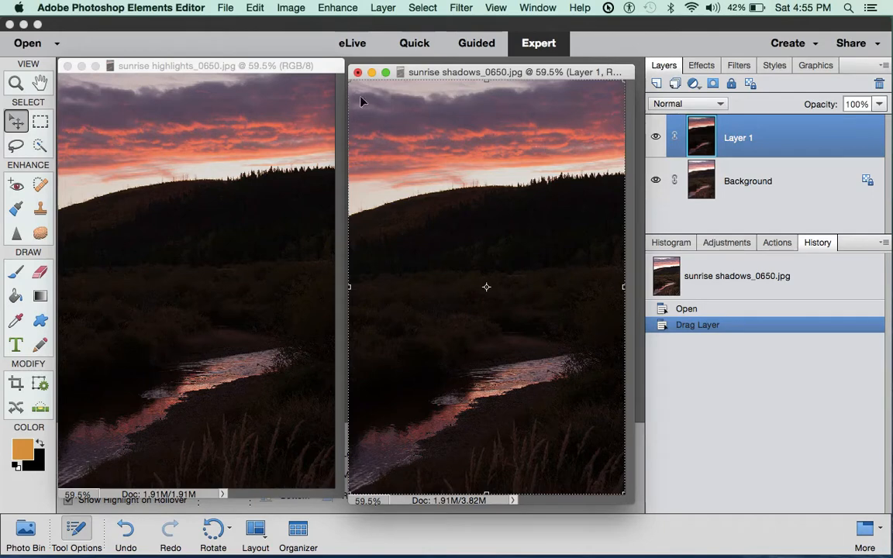
{"action": "left_click", "coordinate": [156, 67]}
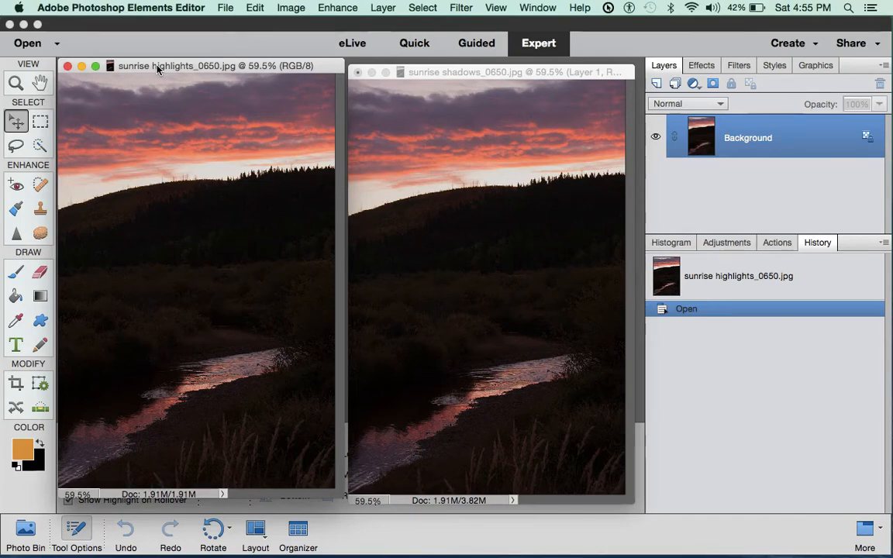
{"action": "left_click", "coordinate": [68, 67]}
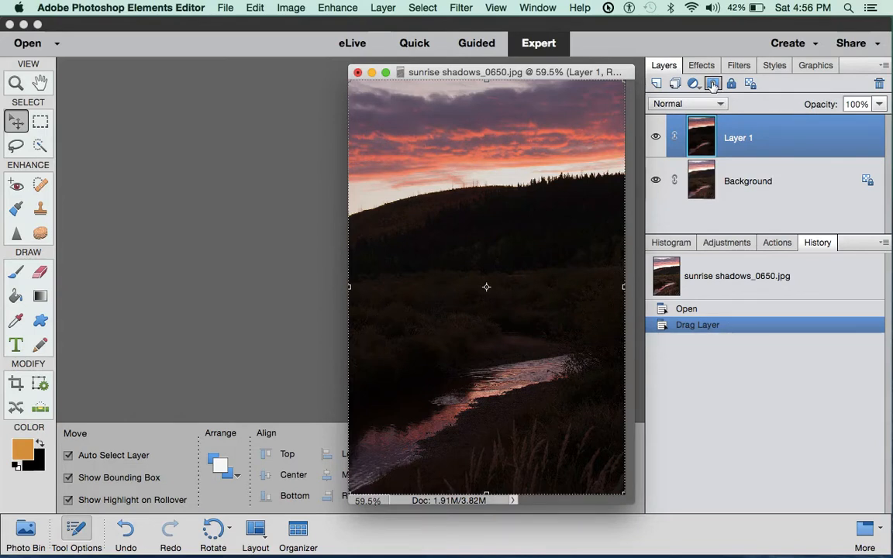
Add a black, hide-all layer mask to Layer 1 and ready the Brush tool with white as the foreground color.
{"action": "left_click", "coordinate": [712, 86], "text": "alt"}
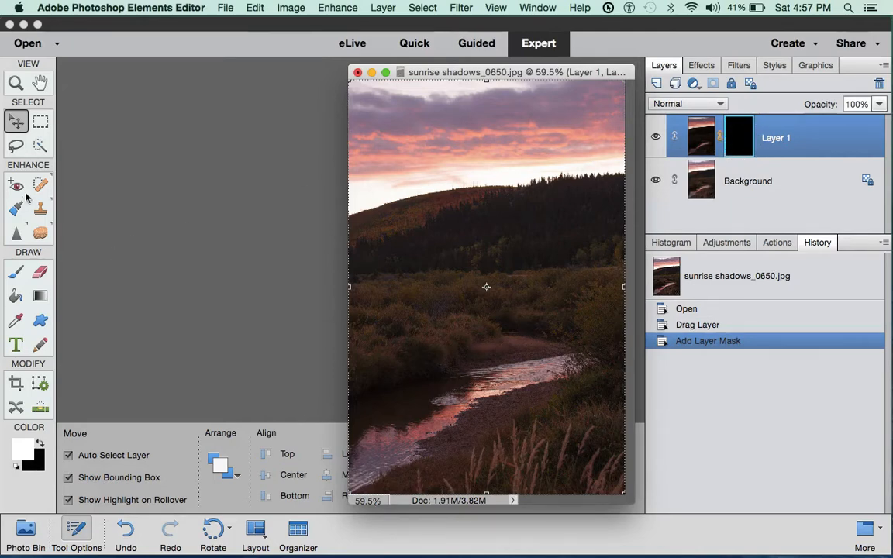
{"action": "left_click", "coordinate": [16, 272]}
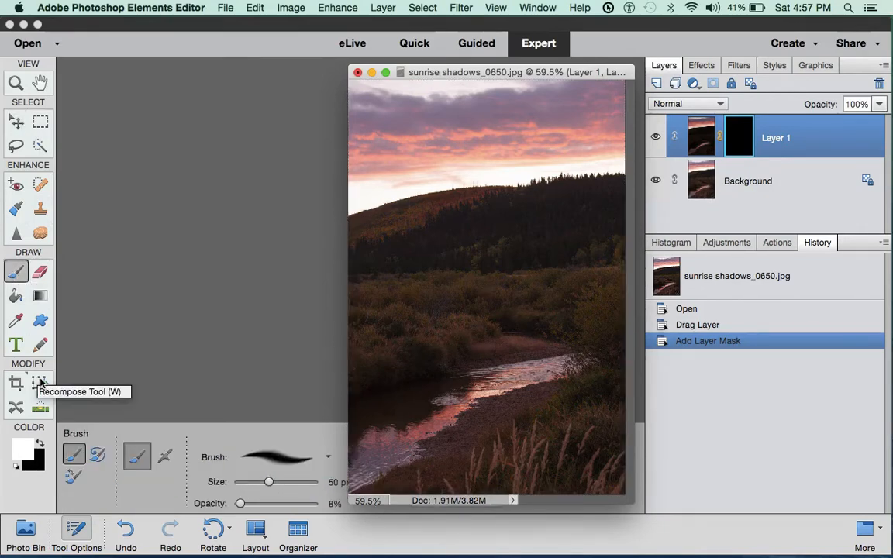
{"action": "left_click", "coordinate": [40, 442]}
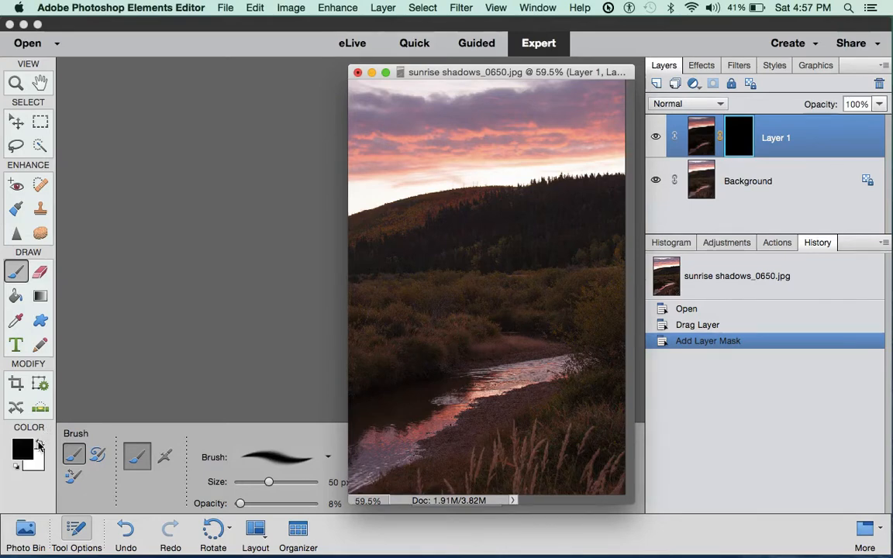
{"action": "left_click", "coordinate": [40, 442]}
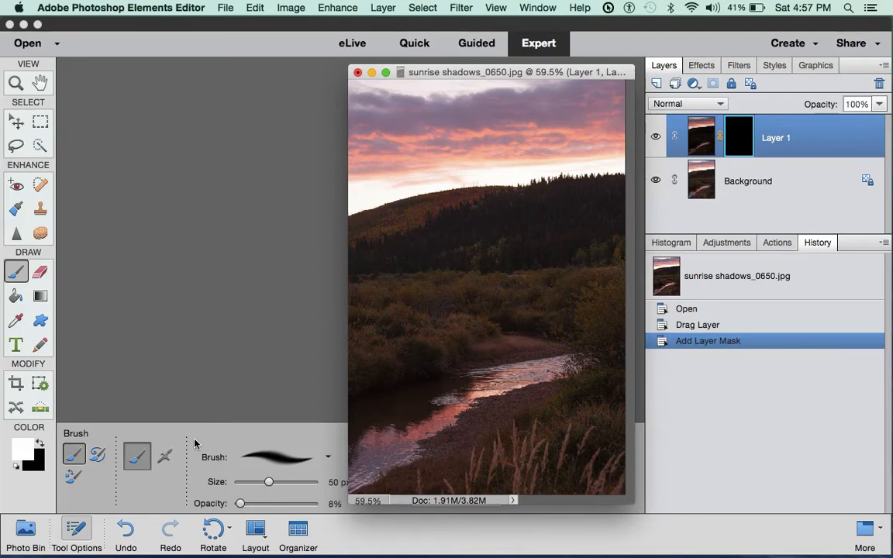
Fit the whole image on screen and look at the Default Brushes presets without changing the current soft brush.
{"action": "left_click", "coordinate": [497, 7]}
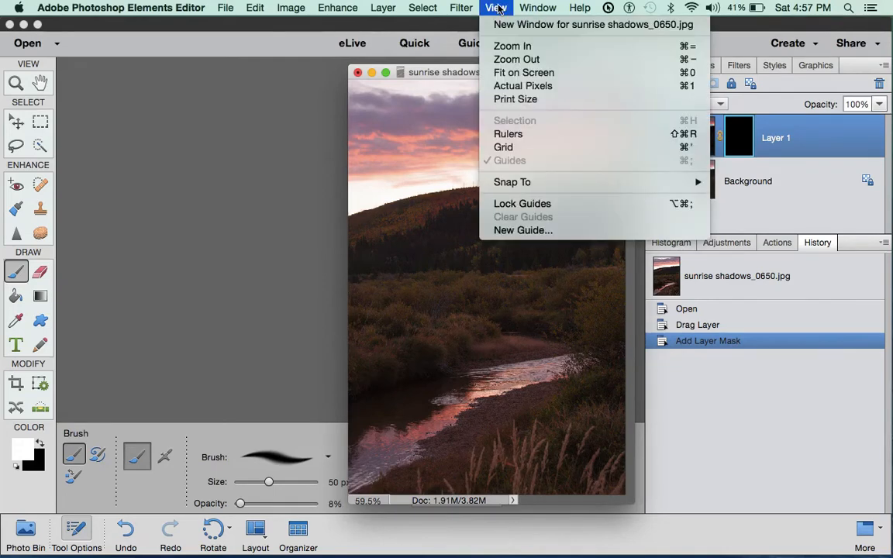
{"action": "left_click", "coordinate": [511, 73]}
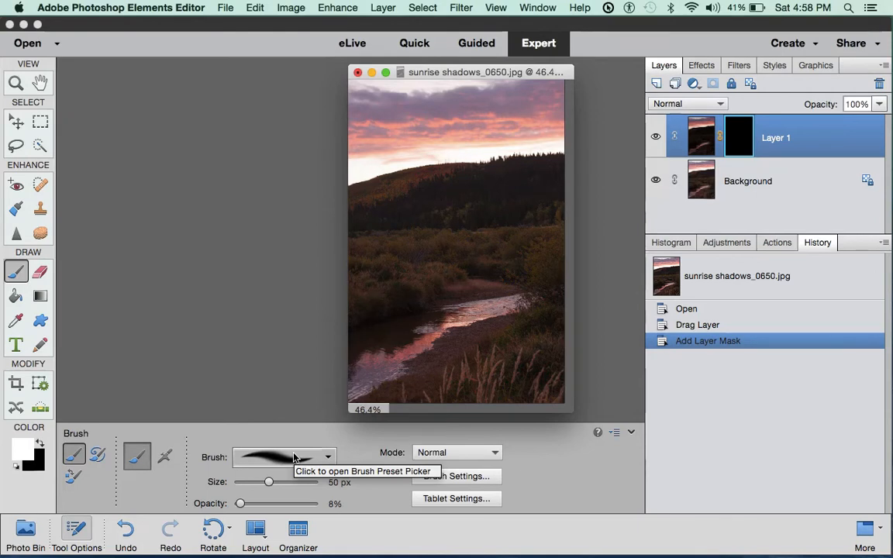
{"action": "left_click", "coordinate": [327, 457]}
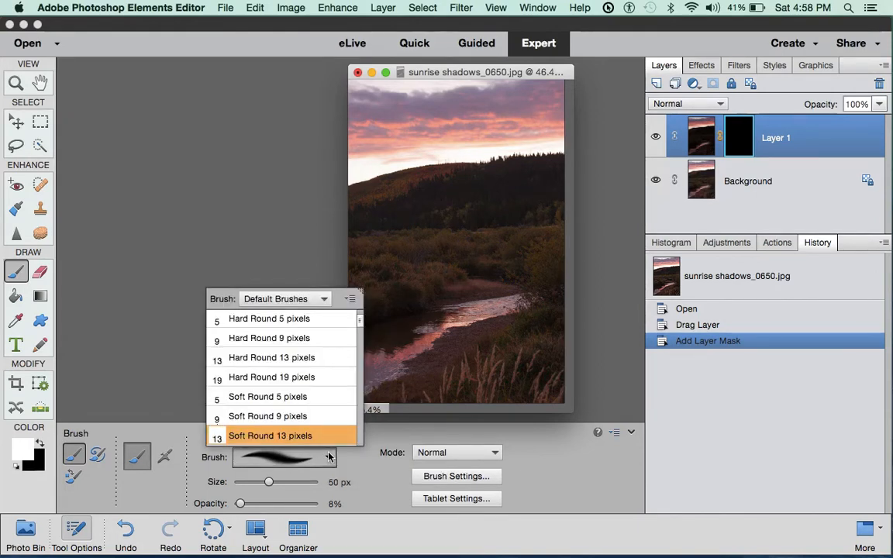
{"action": "left_click", "coordinate": [351, 460]}
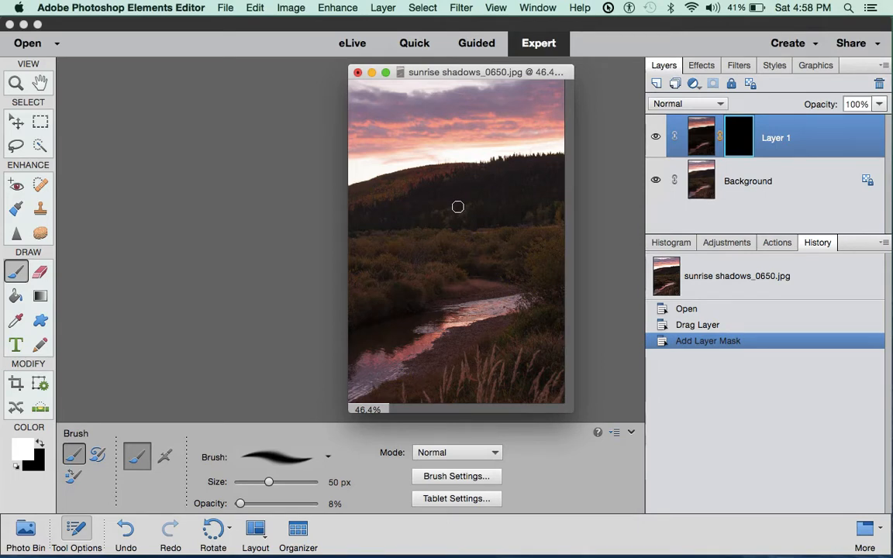
Try enlarging the brush to 80 px and reduce it back to 50 px.
{"action": "key", "text": "bracketright"}
{"action": "key", "text": "bracketright"}
{"action": "key", "text": "bracketright"}
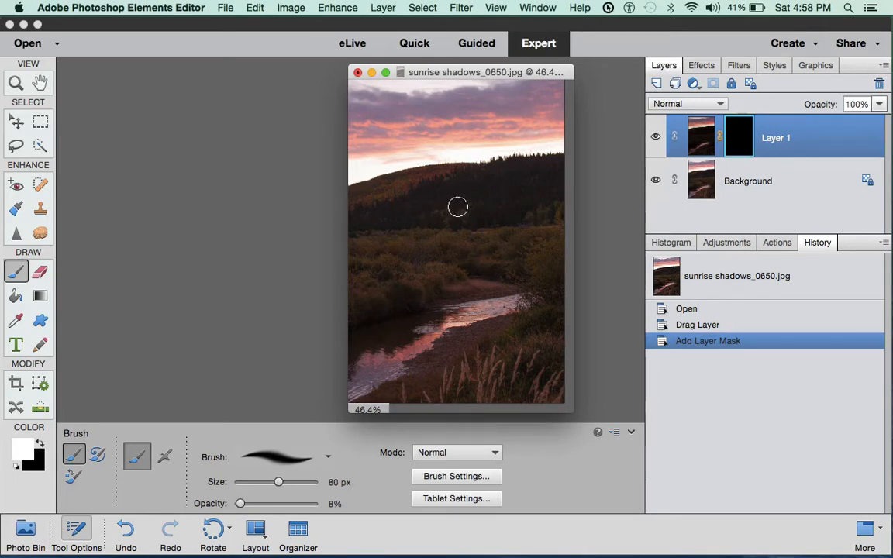
{"action": "key", "text": "bracketleft"}
{"action": "key", "text": "bracketleft"}
{"action": "key", "text": "bracketleft"}
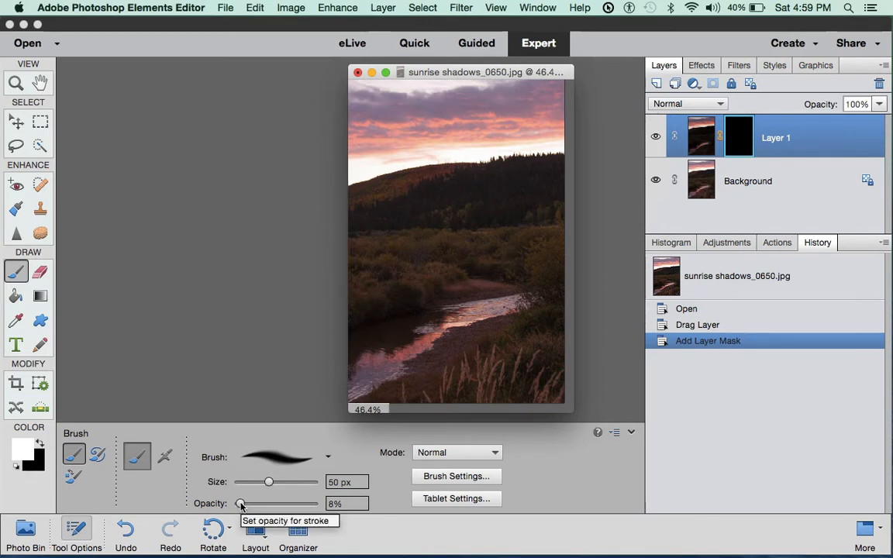
Paint white over the whole sky on Layer 1's mask with a 125 px brush at 54% opacity.
{"action": "left_click_drag", "start_coordinate": [242, 504], "coordinate": [280, 505]}
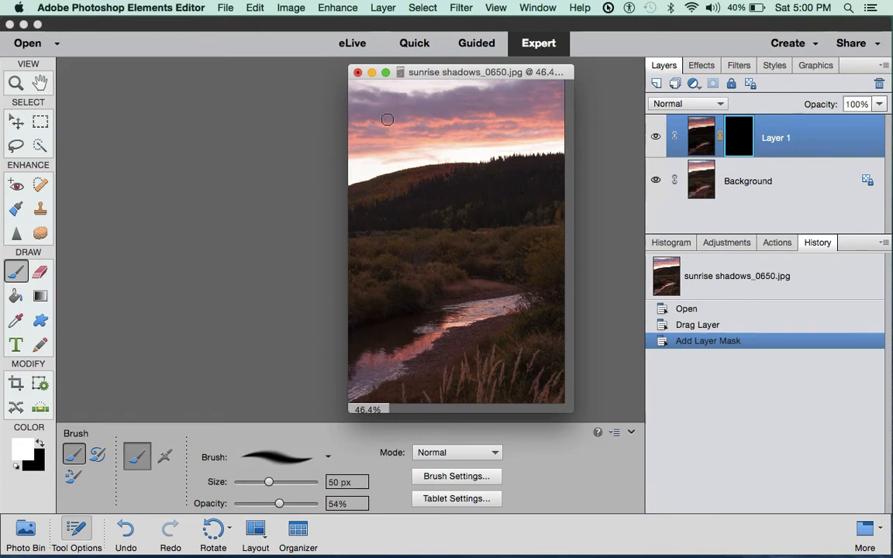
{"action": "key", "text": "bracketright"}
{"action": "key", "text": "bracketright"}
{"action": "key", "text": "bracketright"}
{"action": "key", "text": "bracketright"}
{"action": "key", "text": "bracketright"}
{"action": "key", "text": "bracketright"}
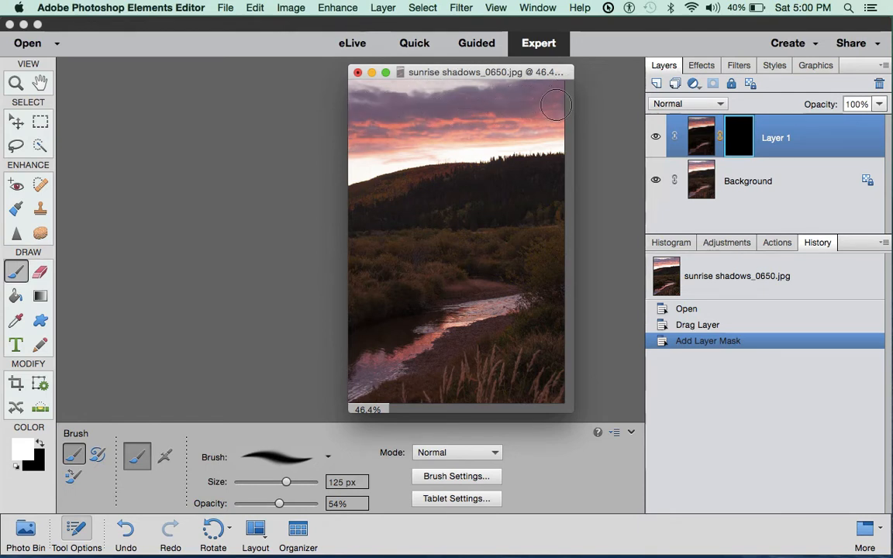
{"action": "mouse_move", "coordinate": [556, 104]}
{"action": "left_mouse_down"}
{"action": "mouse_move", "coordinate": [363, 146]}
{"action": "mouse_move", "coordinate": [343, 168]}
{"action": "mouse_move", "coordinate": [442, 146]}
{"action": "mouse_move", "coordinate": [481, 142]}
{"action": "mouse_move", "coordinate": [460, 153]}
{"action": "mouse_move", "coordinate": [552, 143]}
{"action": "mouse_move", "coordinate": [425, 154]}
{"action": "mouse_move", "coordinate": [355, 180]}
{"action": "mouse_move", "coordinate": [381, 117]}
{"action": "left_mouse_up"}
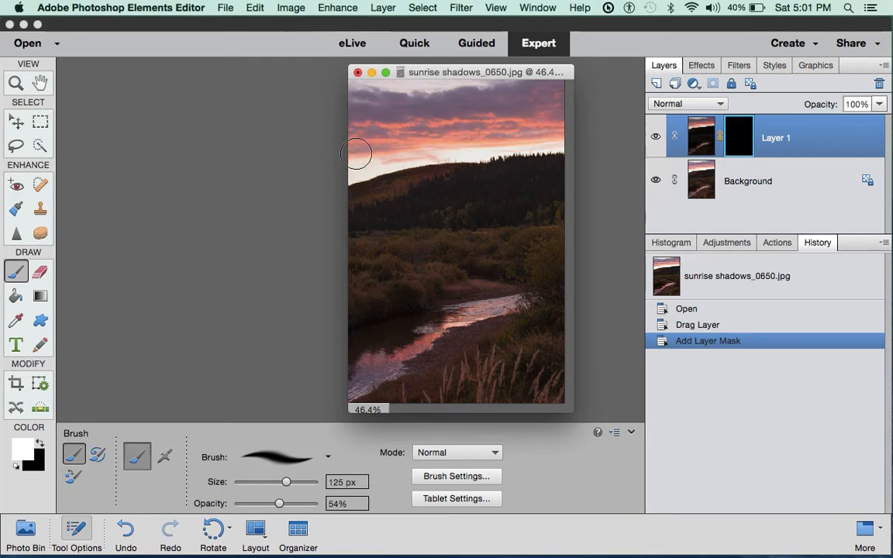
{"action": "mouse_move", "coordinate": [356, 153]}
{"action": "left_mouse_down"}
{"action": "mouse_move", "coordinate": [355, 167]}
{"action": "mouse_move", "coordinate": [334, 121]}
{"action": "mouse_move", "coordinate": [289, 128]}
{"action": "left_mouse_up"}
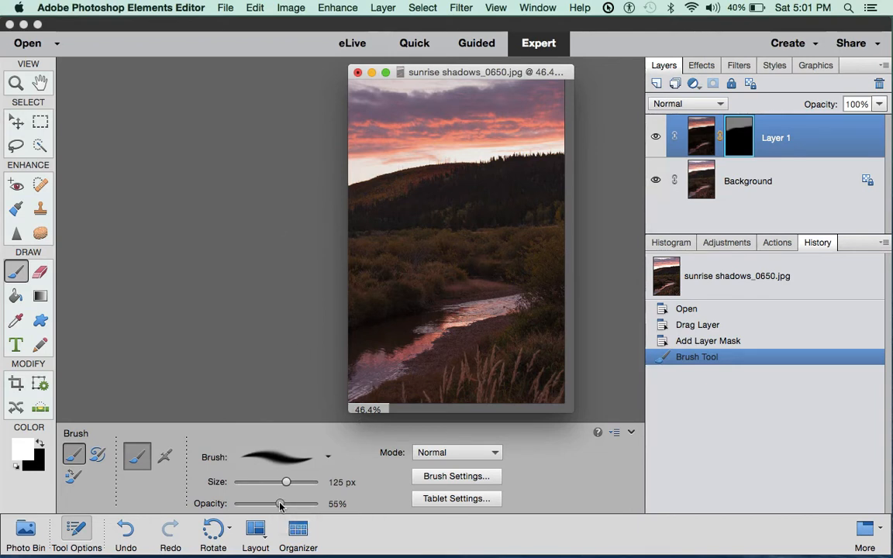
Raise the brush opacity to 100% and repaint the sky on Layer 1's mask in white.
{"action": "left_click_drag", "start_coordinate": [281, 505], "coordinate": [319, 504]}
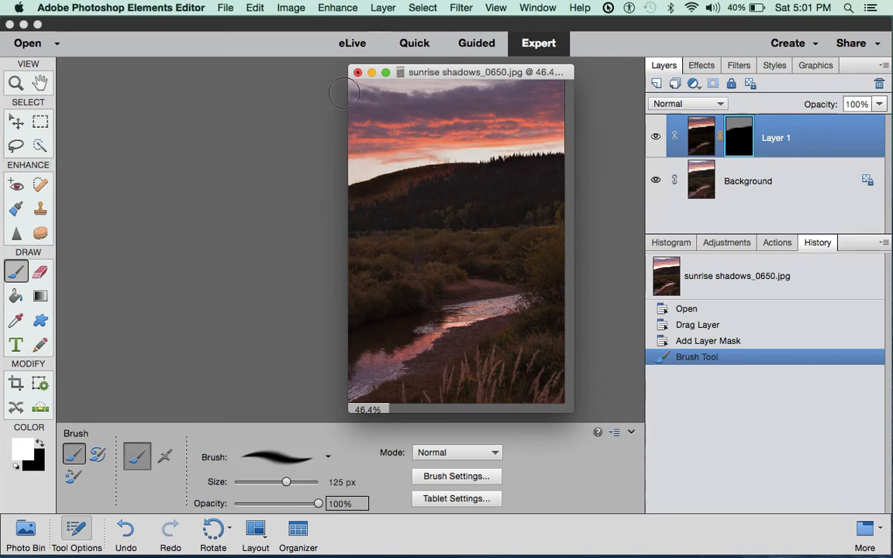
{"action": "left_click_drag", "start_coordinate": [604, 98], "coordinate": [608, 94]}
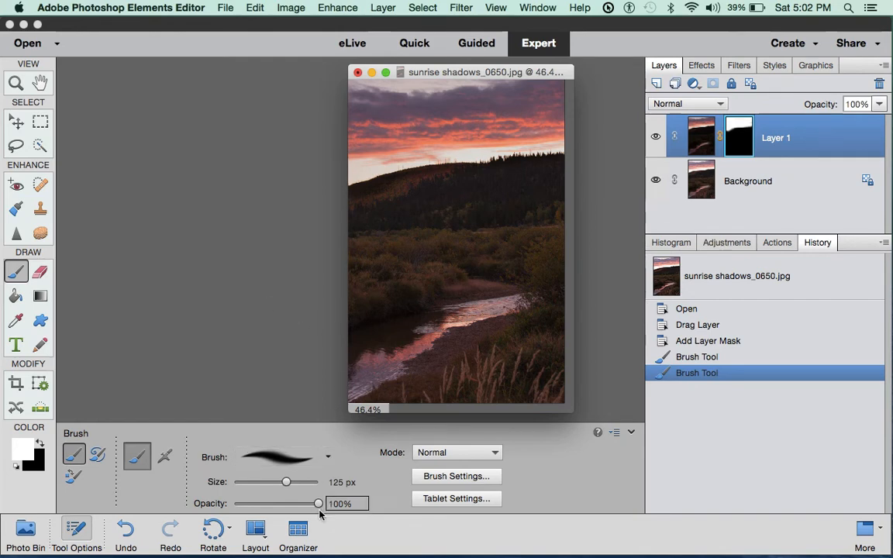
Paint white over the river on Layer 1's mask with a 90 px brush at 53% opacity, and compare with Layer 1 hidden and shown.
{"action": "left_click_drag", "start_coordinate": [318, 504], "coordinate": [279, 504]}
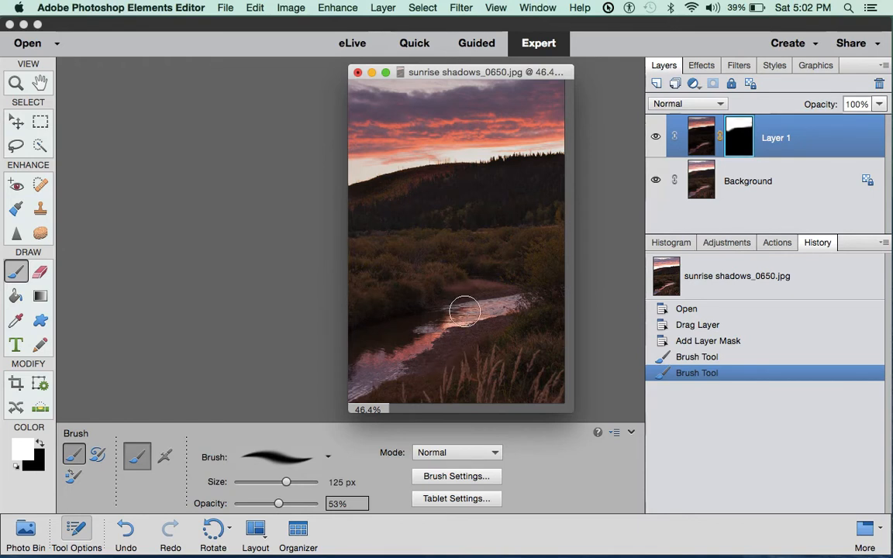
{"action": "key", "text": "bracketleft"}
{"action": "key", "text": "bracketleft"}
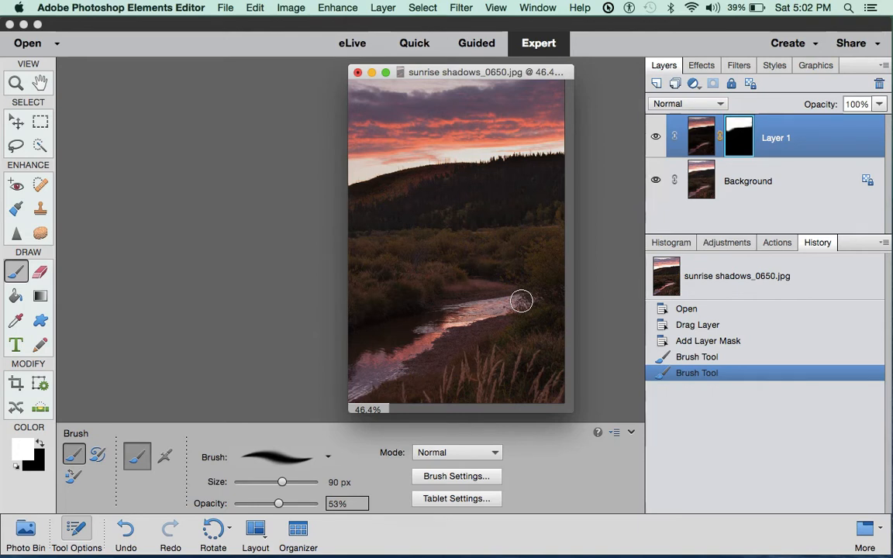
{"action": "mouse_move", "coordinate": [521, 301]}
{"action": "left_mouse_down"}
{"action": "mouse_move", "coordinate": [460, 313]}
{"action": "mouse_move", "coordinate": [427, 334]}
{"action": "mouse_move", "coordinate": [383, 345]}
{"action": "mouse_move", "coordinate": [353, 365]}
{"action": "mouse_move", "coordinate": [377, 363]}
{"action": "mouse_move", "coordinate": [354, 387]}
{"action": "mouse_move", "coordinate": [455, 313]}
{"action": "mouse_move", "coordinate": [528, 301]}
{"action": "mouse_move", "coordinate": [449, 313]}
{"action": "left_mouse_up"}
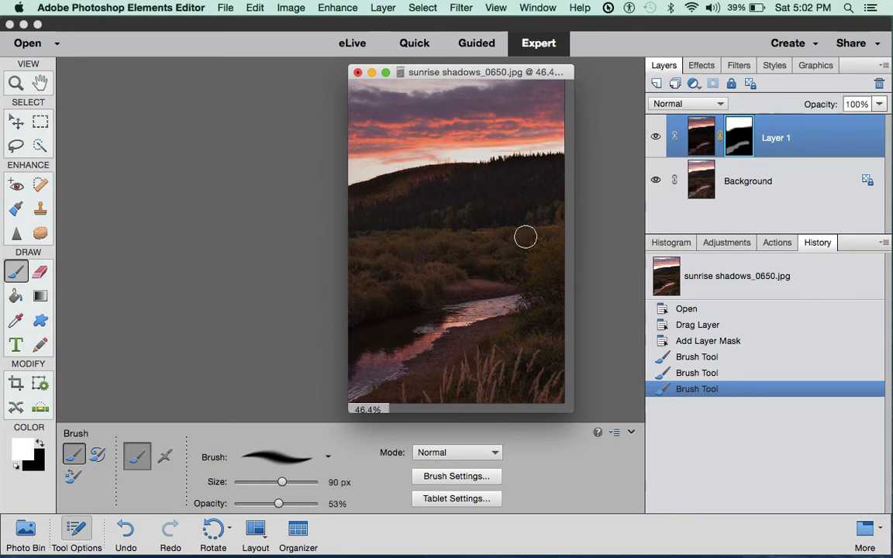
{"action": "left_click", "coordinate": [656, 138]}
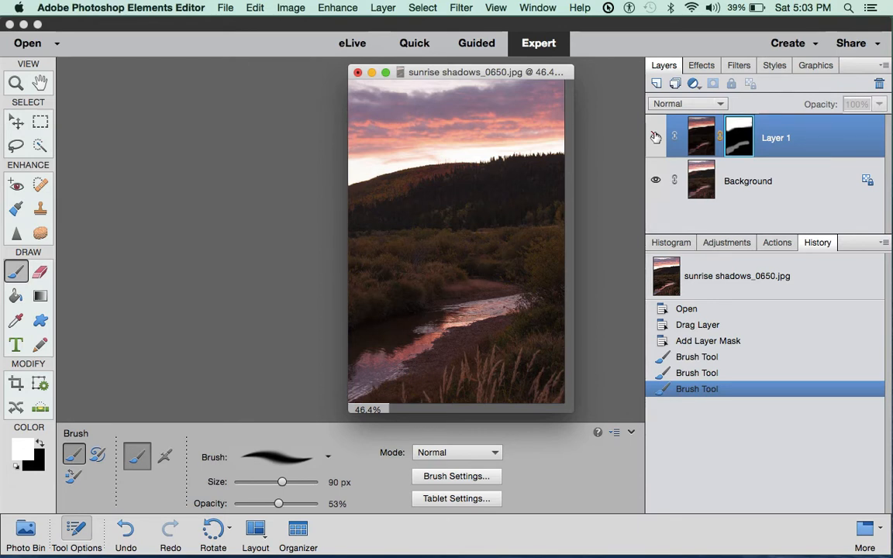
{"action": "left_click", "coordinate": [655, 138]}
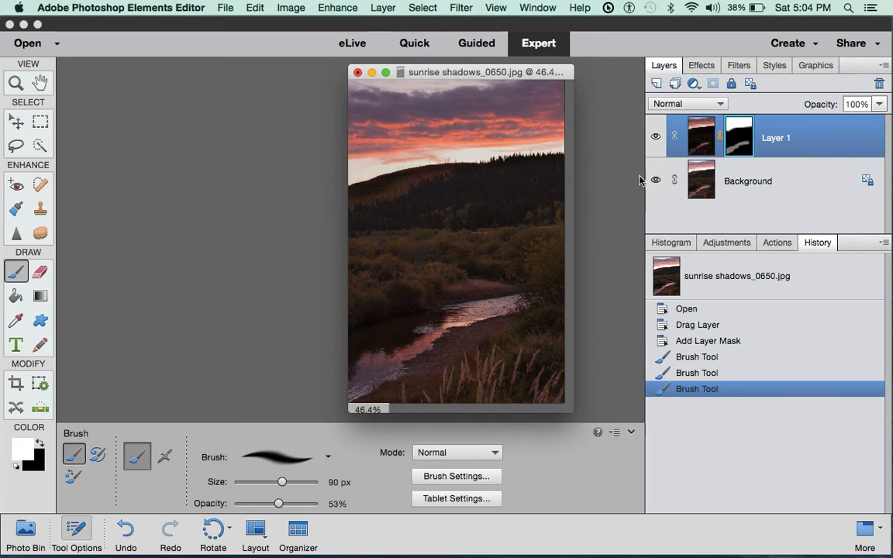
Add a Brightness/Contrast adjustment layer above Layer 1.
{"action": "left_click", "coordinate": [695, 86]}
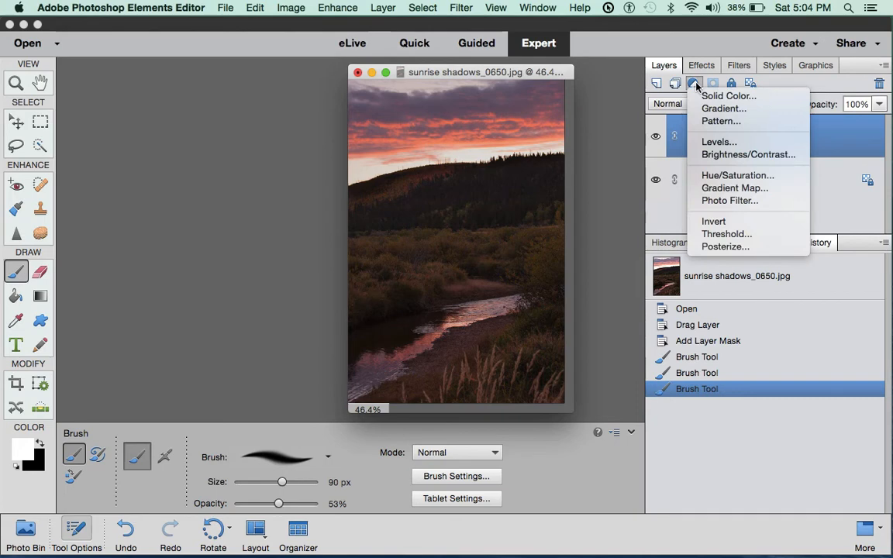
{"action": "left_click", "coordinate": [759, 158]}
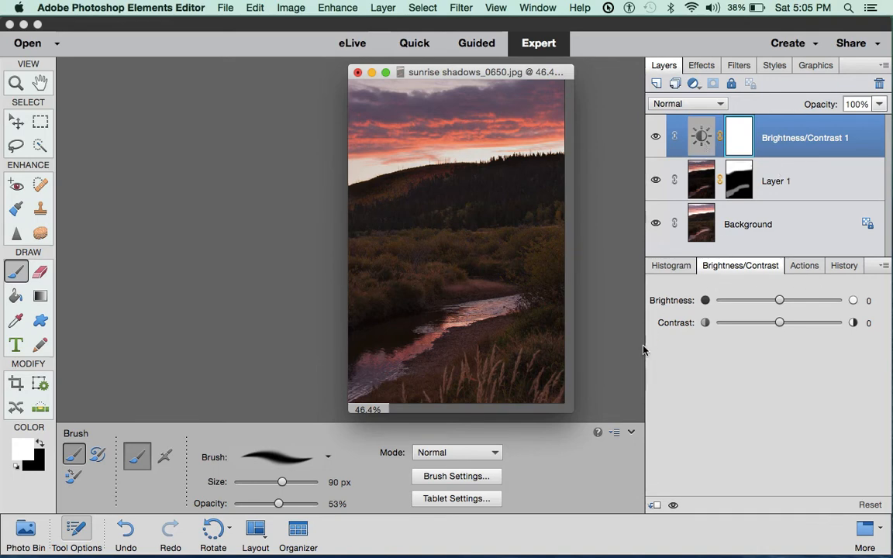
Set the adjustment layer's brightness to 39 and contrast to 26, and compare the photo with the adjustment hidden and shown.
{"action": "left_click", "coordinate": [702, 138]}
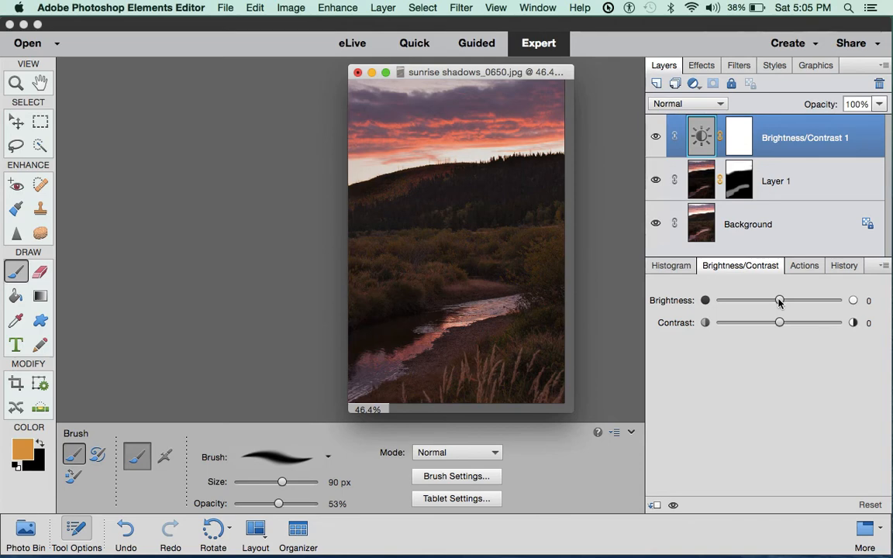
{"action": "left_click_drag", "start_coordinate": [779, 302], "coordinate": [793, 303]}
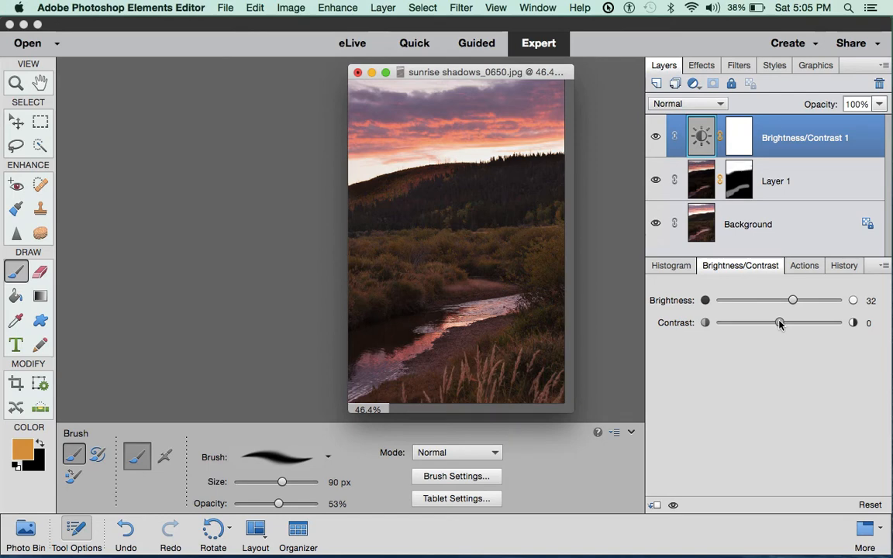
{"action": "left_click_drag", "start_coordinate": [779, 324], "coordinate": [797, 324]}
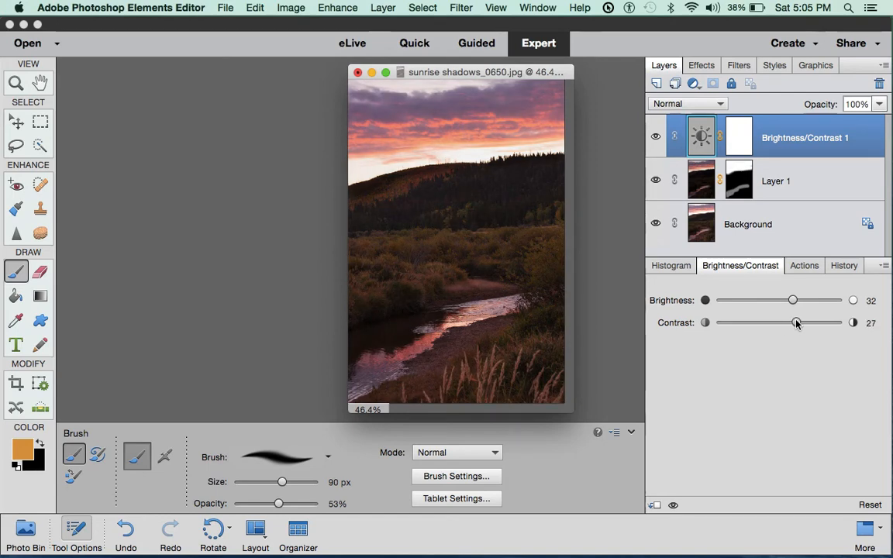
{"action": "left_click_drag", "start_coordinate": [792, 301], "coordinate": [795, 327]}
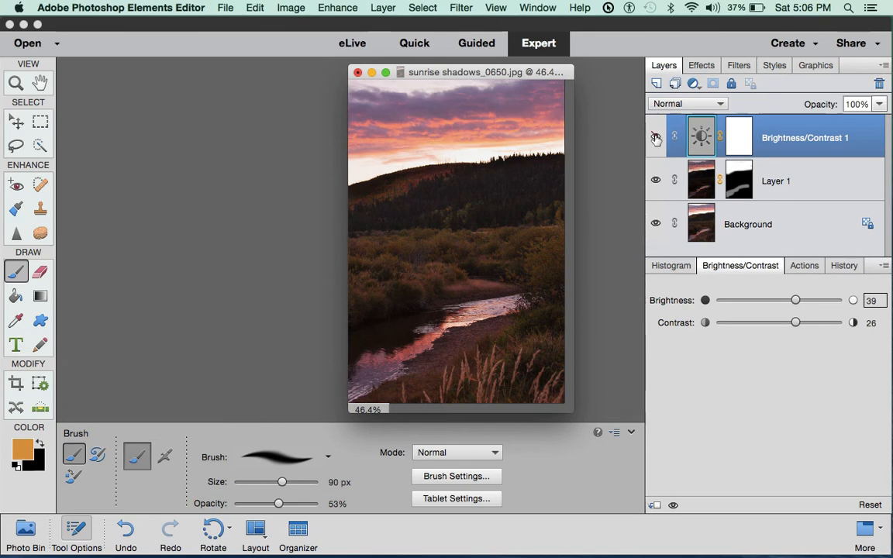
{"action": "left_click", "coordinate": [656, 138]}
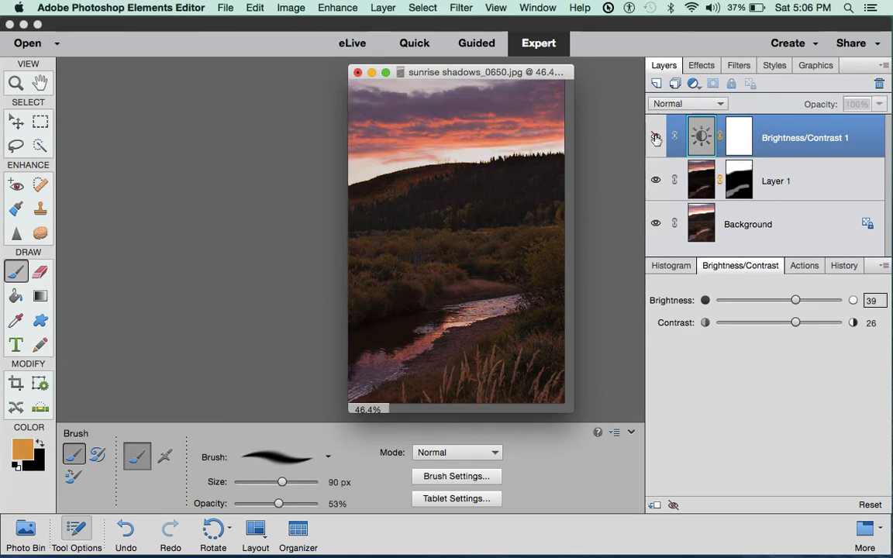
{"action": "left_click", "coordinate": [656, 138]}
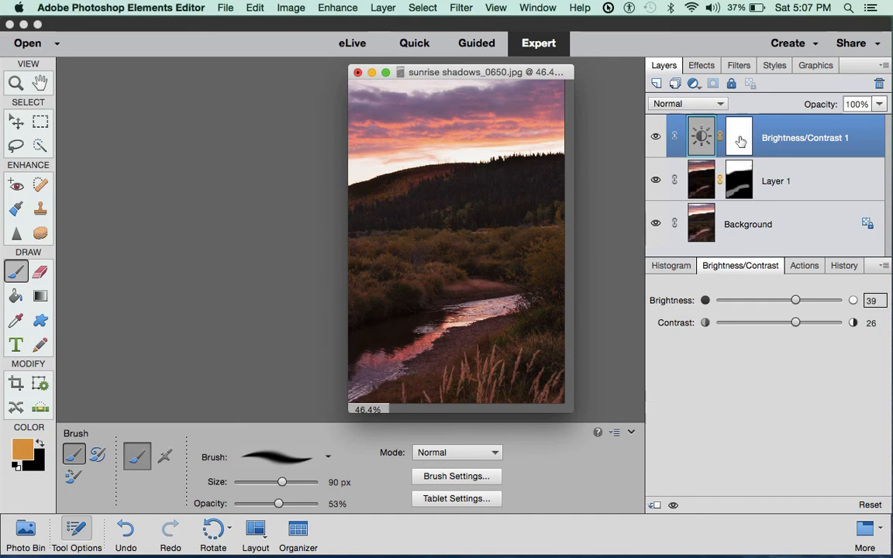
Paint black over the sky on the Brightness/Contrast 1 mask with a 90 px brush at 100% opacity, and compare with the layer hidden.
{"action": "left_click", "coordinate": [740, 138]}
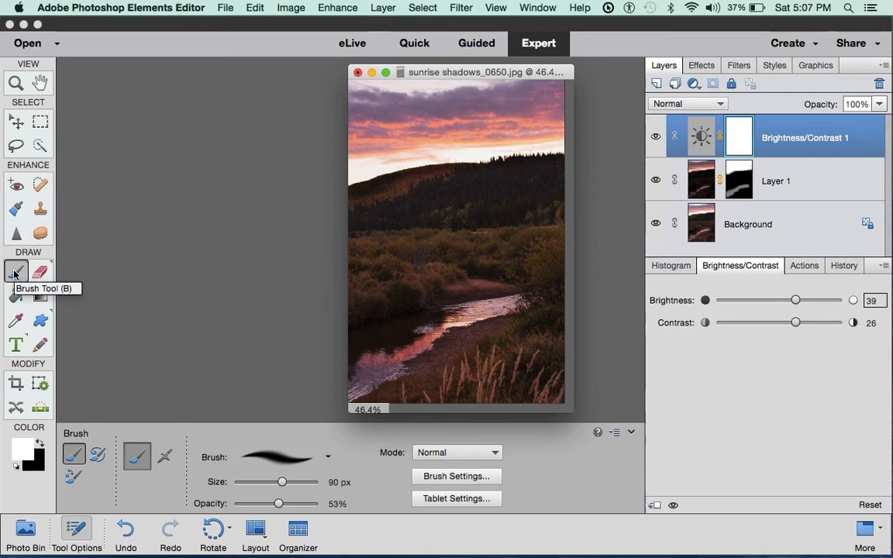
{"action": "left_click", "coordinate": [39, 445]}
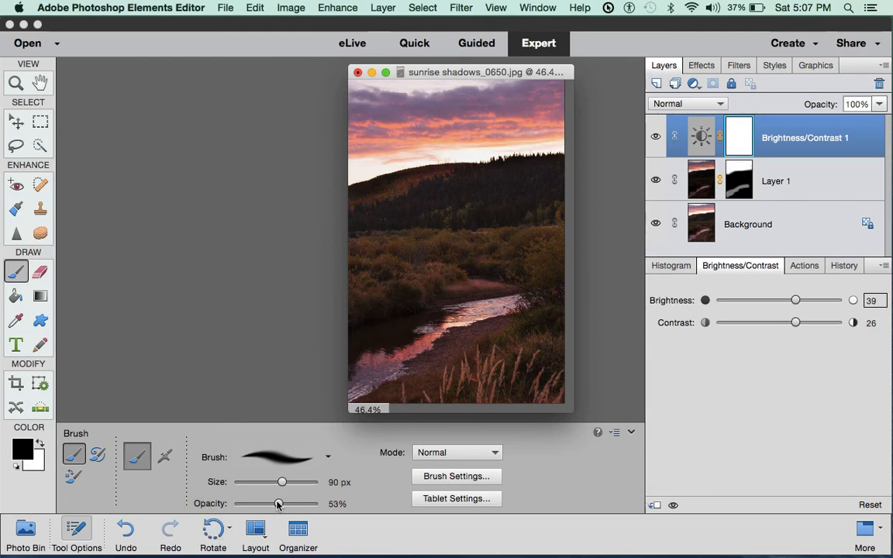
{"action": "left_click_drag", "start_coordinate": [278, 504], "coordinate": [333, 502]}
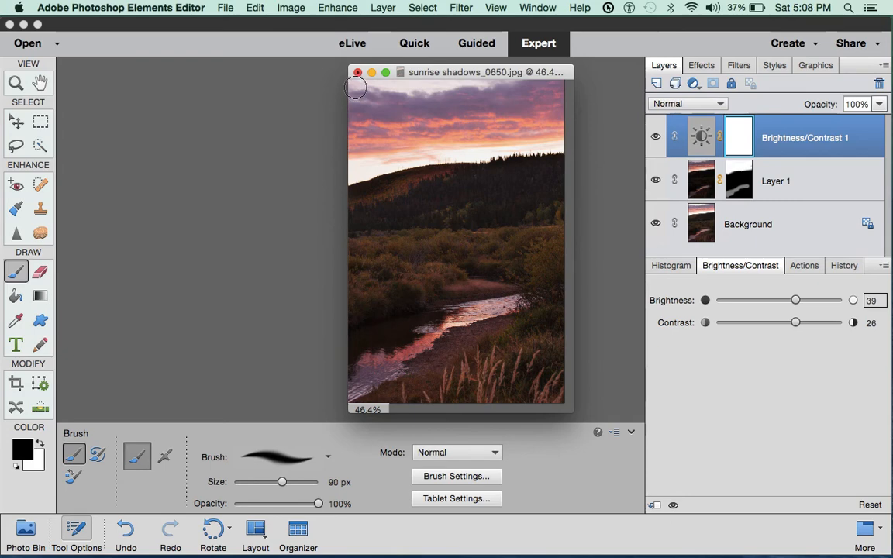
{"action": "mouse_move", "coordinate": [355, 88]}
{"action": "left_mouse_down"}
{"action": "mouse_move", "coordinate": [557, 98]}
{"action": "mouse_move", "coordinate": [359, 104]}
{"action": "mouse_move", "coordinate": [346, 107]}
{"action": "mouse_move", "coordinate": [352, 121]}
{"action": "mouse_move", "coordinate": [556, 117]}
{"action": "mouse_move", "coordinate": [379, 131]}
{"action": "mouse_move", "coordinate": [352, 143]}
{"action": "mouse_move", "coordinate": [369, 149]}
{"action": "mouse_move", "coordinate": [521, 126]}
{"action": "mouse_move", "coordinate": [551, 137]}
{"action": "mouse_move", "coordinate": [408, 153]}
{"action": "mouse_move", "coordinate": [346, 177]}
{"action": "mouse_move", "coordinate": [352, 158]}
{"action": "mouse_move", "coordinate": [360, 172]}
{"action": "mouse_move", "coordinate": [417, 145]}
{"action": "mouse_move", "coordinate": [483, 153]}
{"action": "mouse_move", "coordinate": [538, 145]}
{"action": "mouse_move", "coordinate": [517, 107]}
{"action": "left_mouse_up"}
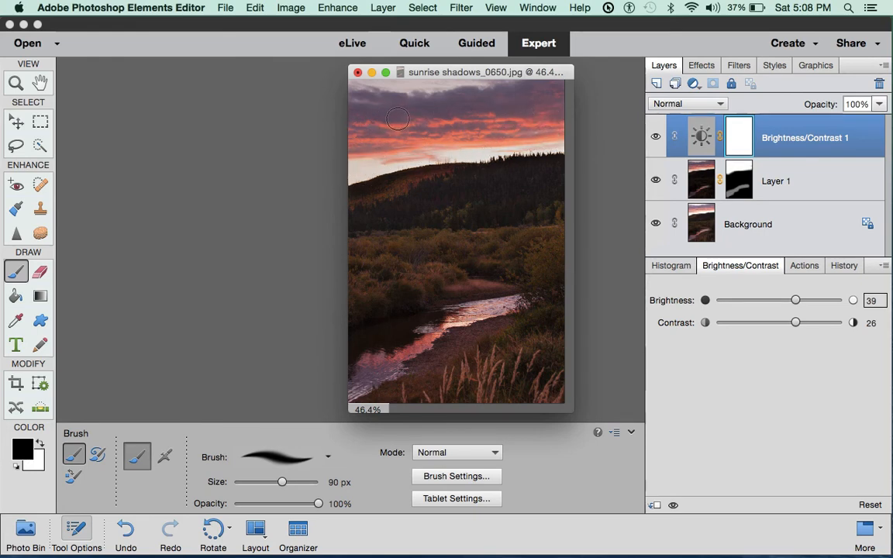
{"action": "left_click_drag", "start_coordinate": [379, 120], "coordinate": [376, 120]}
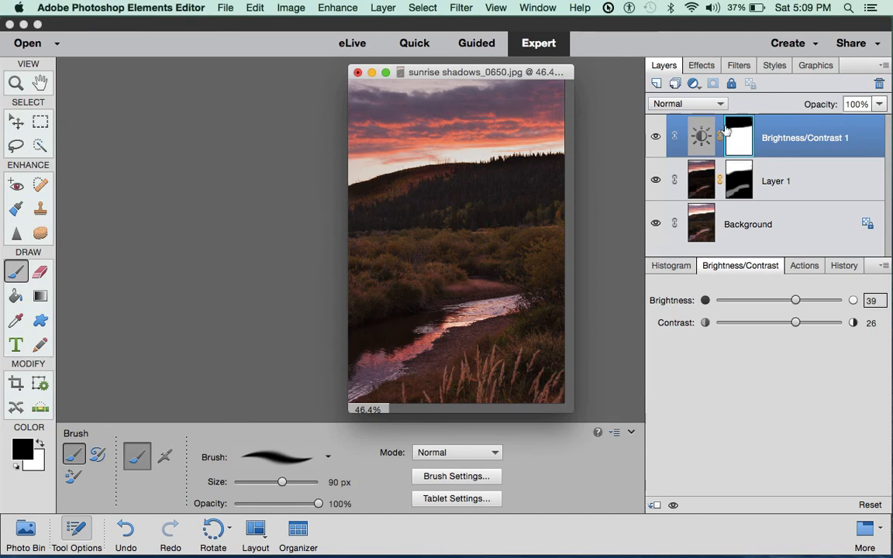
{"action": "left_click", "coordinate": [656, 138]}
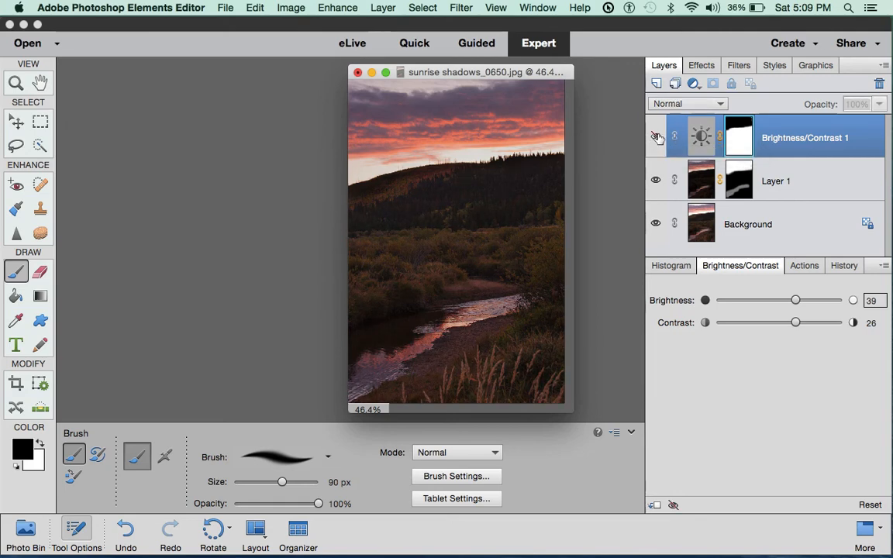
{"action": "left_click", "coordinate": [657, 137]}
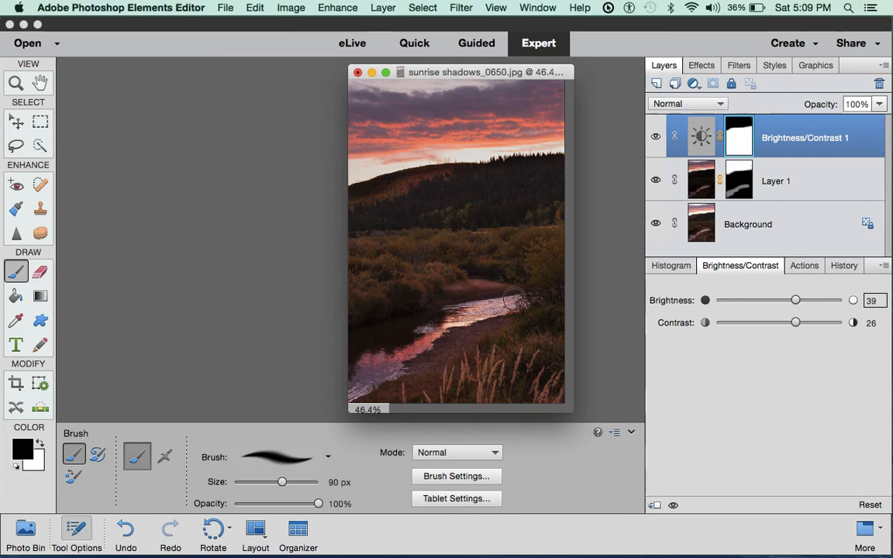
Paint black over the upper river on the Brightness/Contrast 1 mask with a 70 px brush at 53% opacity, and compare with the Background alone.
{"action": "left_click", "coordinate": [743, 144]}
{"action": "left_click_drag", "start_coordinate": [319, 504], "coordinate": [279, 505]}
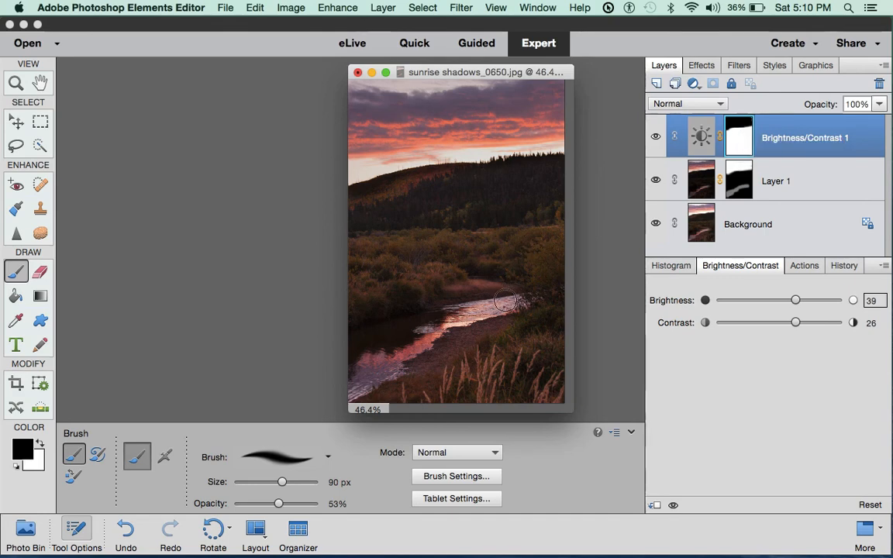
{"action": "key", "text": "bracketleft"}
{"action": "key", "text": "bracketleft"}
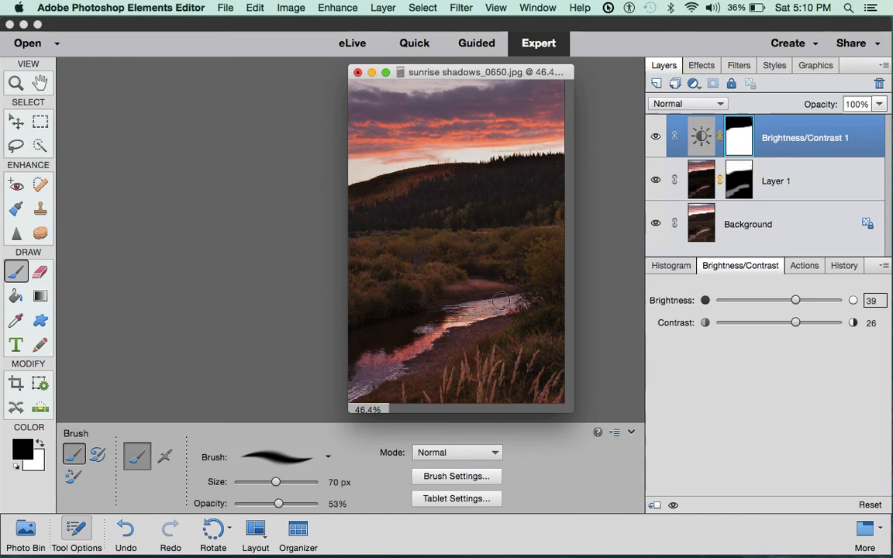
{"action": "mouse_move", "coordinate": [454, 312]}
{"action": "left_mouse_down"}
{"action": "mouse_move", "coordinate": [417, 288]}
{"action": "mouse_move", "coordinate": [457, 276]}
{"action": "mouse_move", "coordinate": [519, 303]}
{"action": "left_mouse_up"}
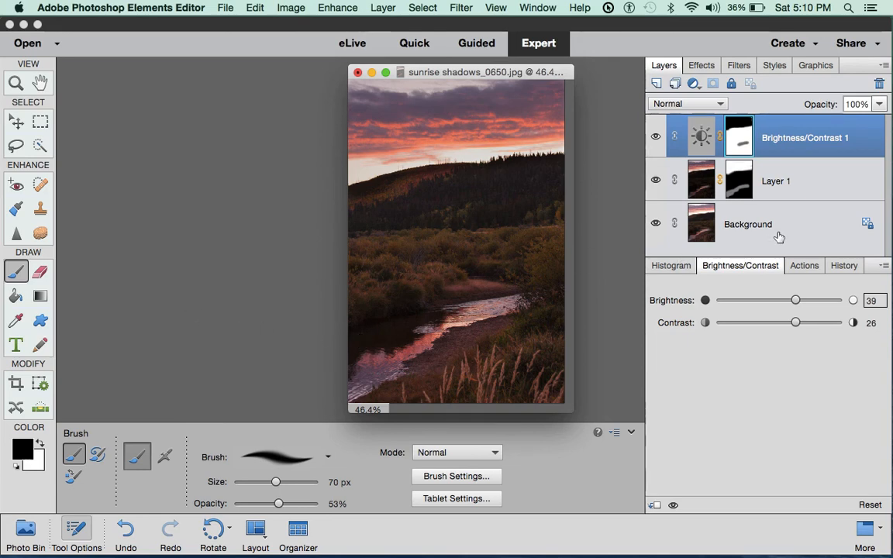
{"action": "left_click", "coordinate": [655, 225], "text": "alt"}
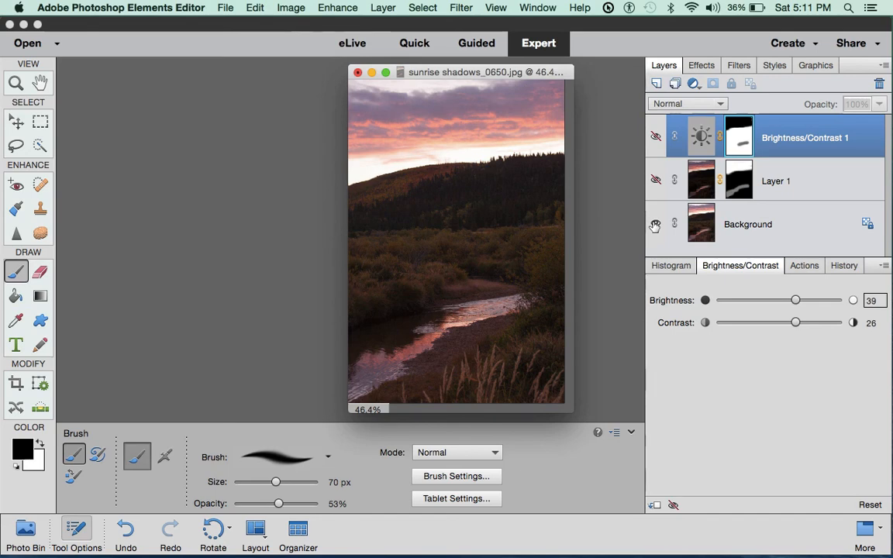
{"action": "left_click", "coordinate": [655, 225], "text": "alt"}
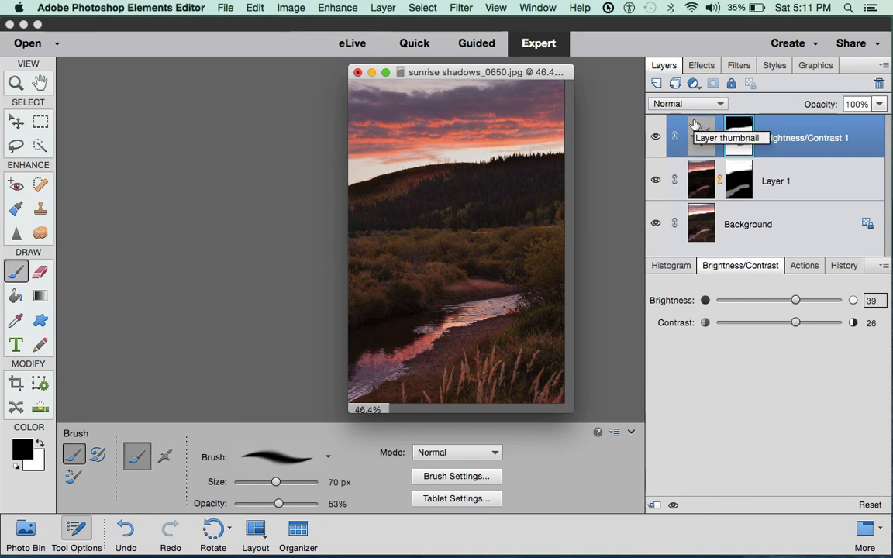
Save the layered image in Photoshop format as "blended sunrise_0650.psd" in the Sunrise Manual folder.
{"action": "left_click", "coordinate": [221, 8]}
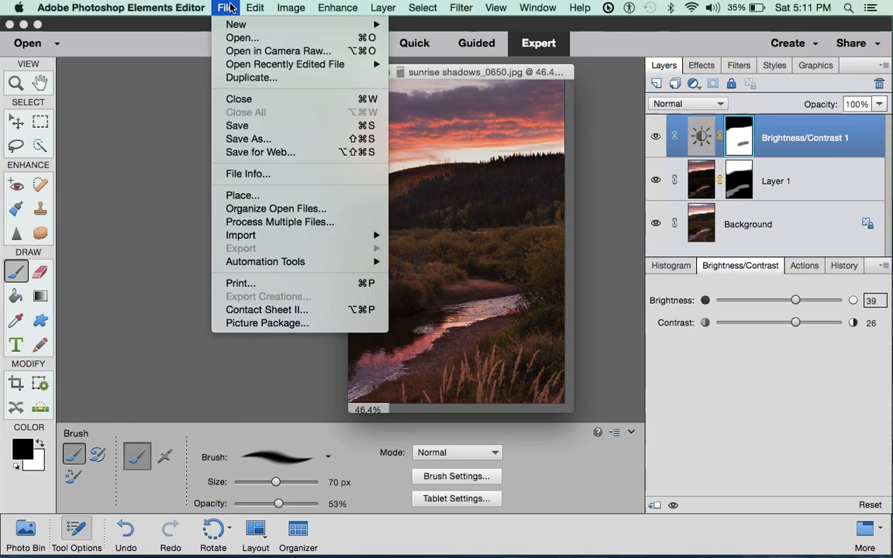
{"action": "left_click", "coordinate": [259, 139]}
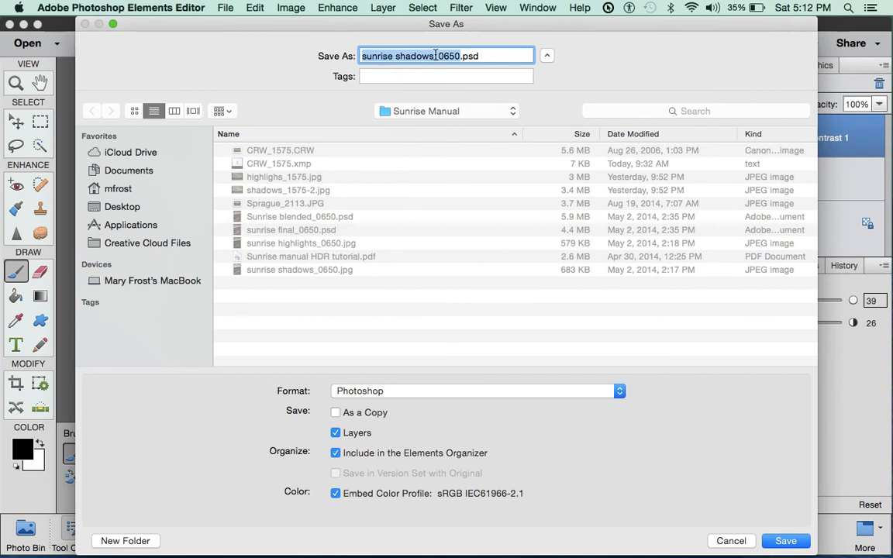
{"action": "left_click_drag", "start_coordinate": [435, 55], "coordinate": [348, 60]}
{"action": "type", "text": "blended su"}
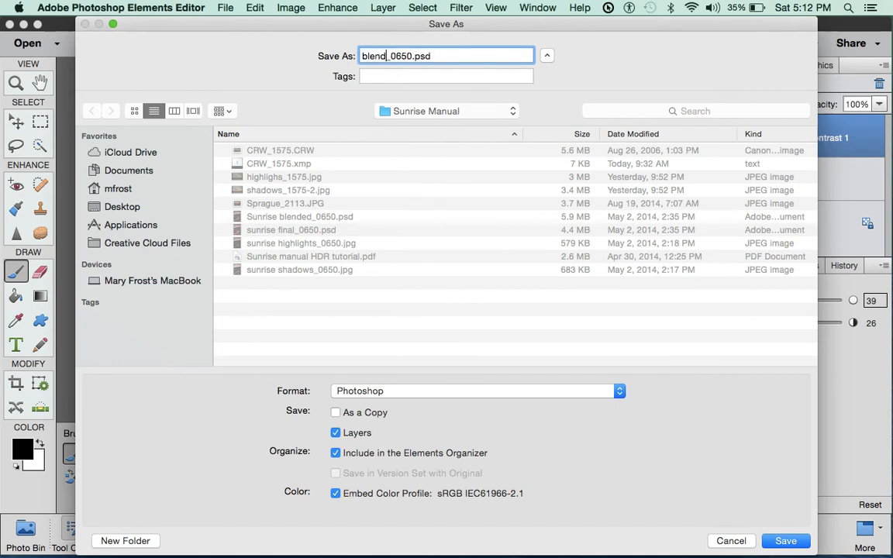
{"action": "type", "text": "nrise"}
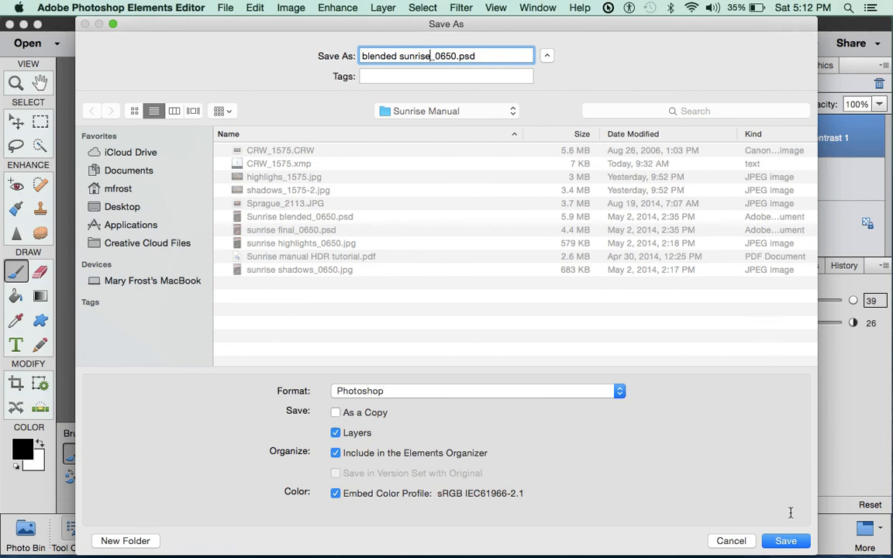
{"action": "left_click", "coordinate": [787, 540]}
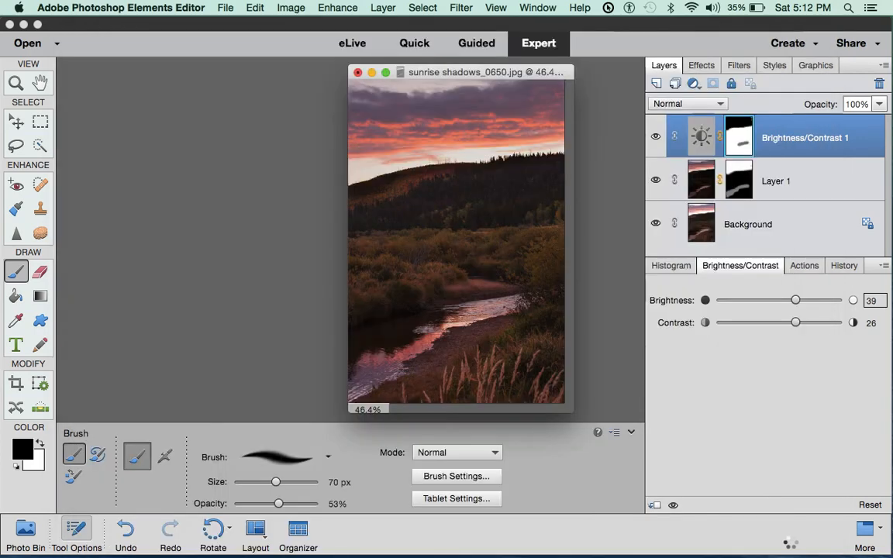